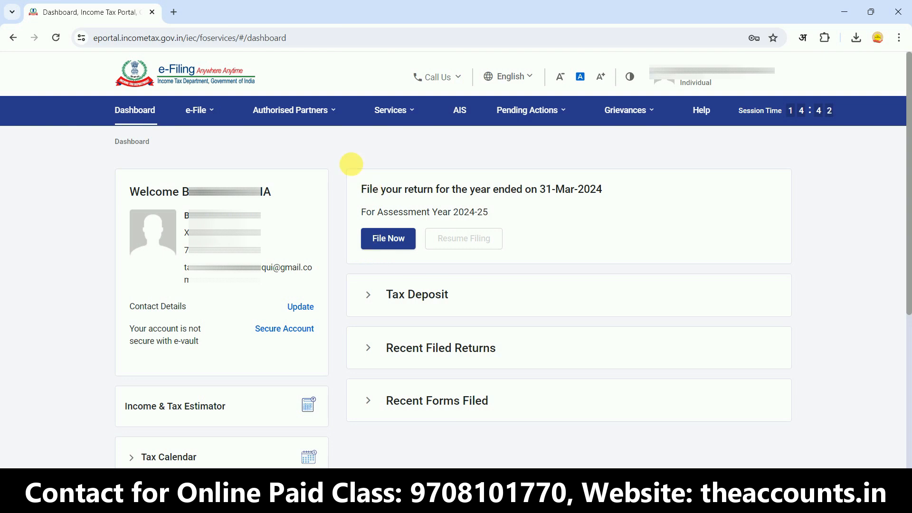
Open Form 26AS from the income tax return services and confirm the redirect to the TRACES site
left_click(203, 114)
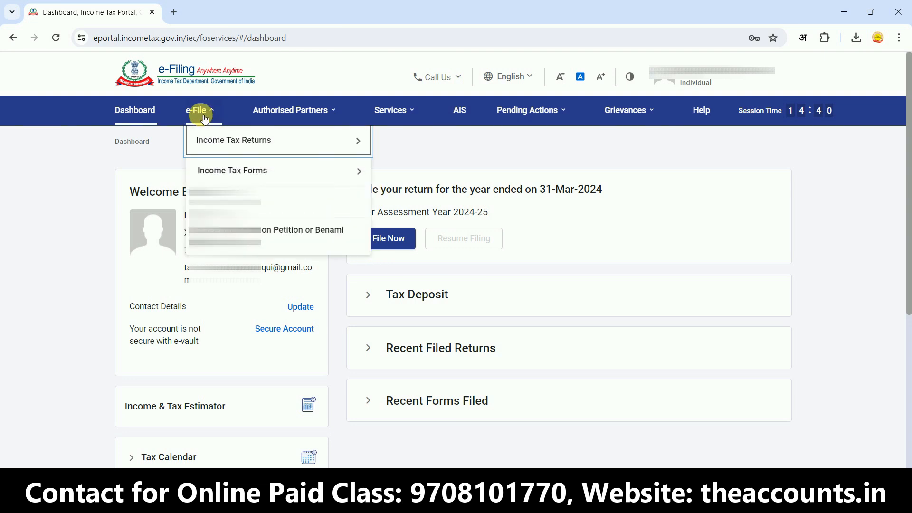
left_click(205, 143)
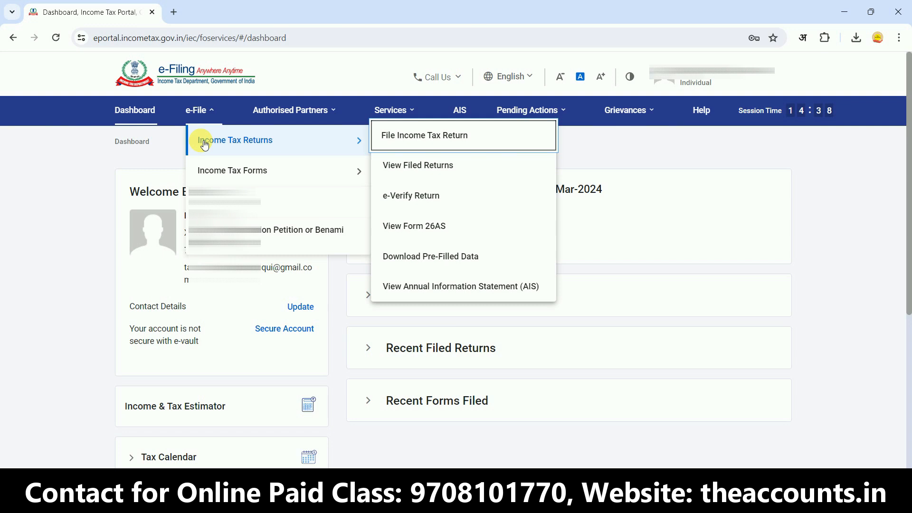
left_click(437, 226)
left_click(582, 374)
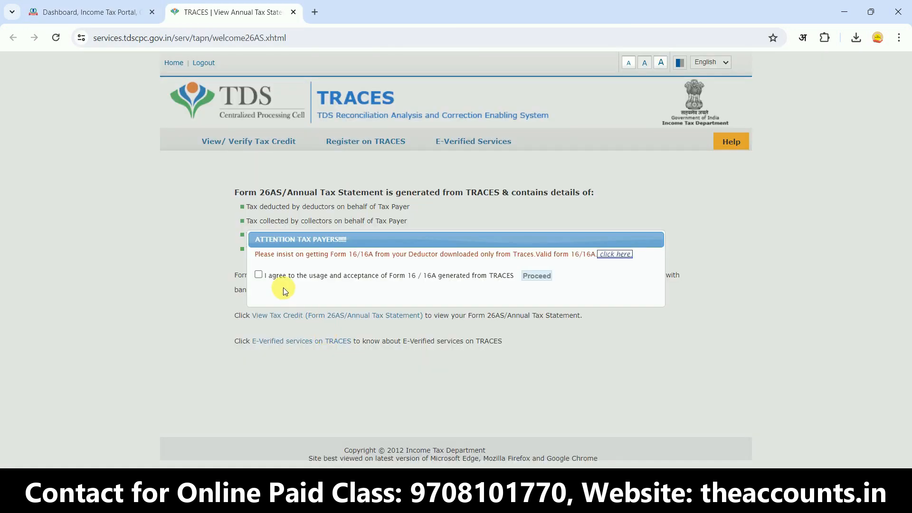
Accept the Form 16/16A usage terms on TRACES and open View Tax Credit (Form 26AS/Annual Tax Statement)
left_click(259, 275)
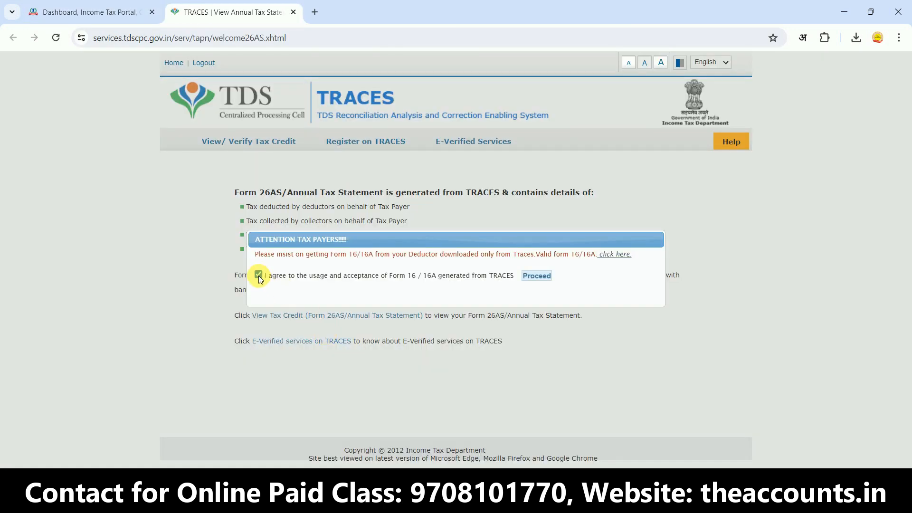
left_click(537, 276)
left_click(312, 323)
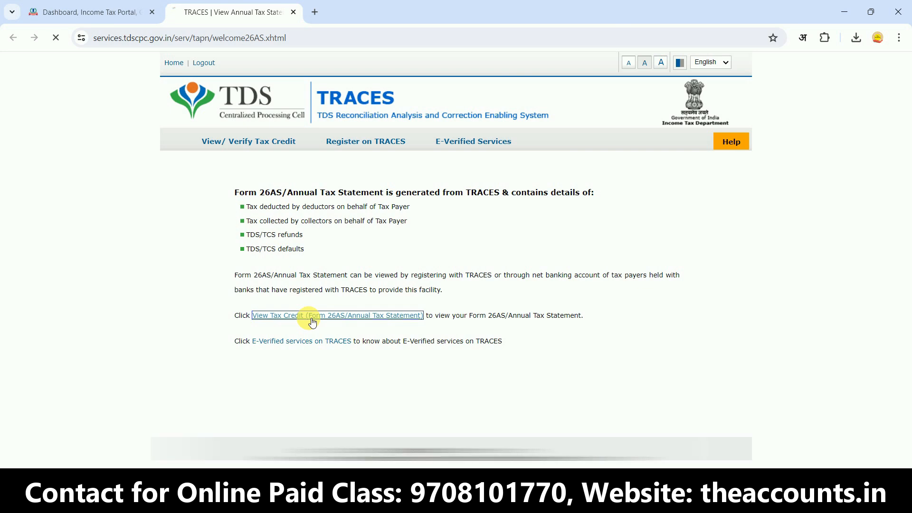
View the Form 26AS statement for assessment year 2024-25 as HTML, examine its tax deduction details, and close the TRACES page
left_click(486, 201)
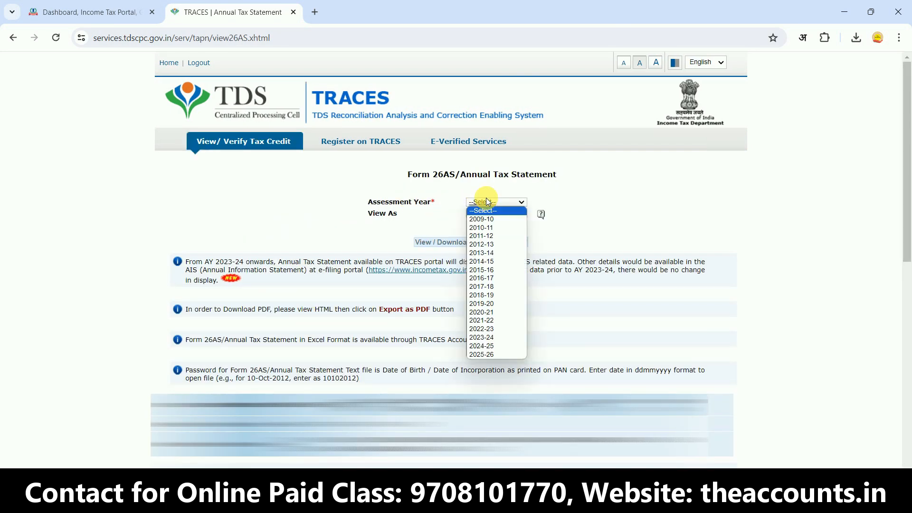
left_click(481, 346)
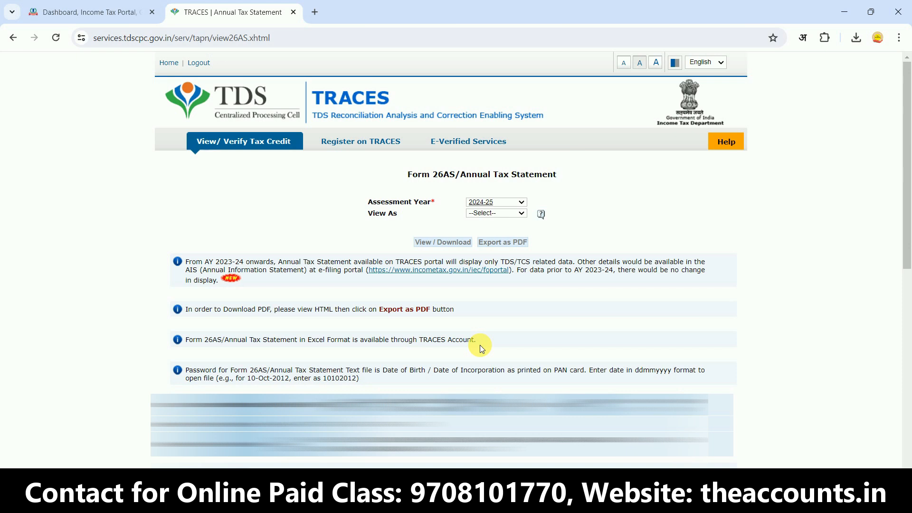
left_click(489, 216)
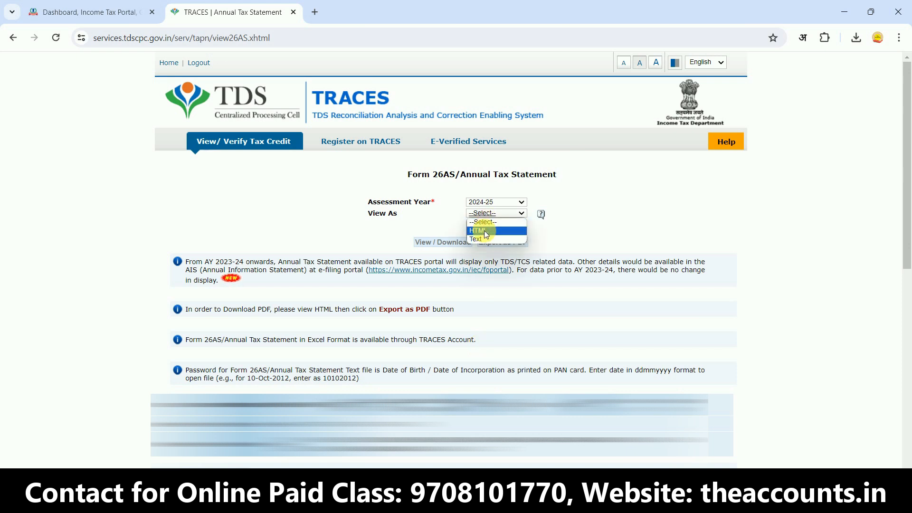
left_click(485, 231)
left_click(441, 248)
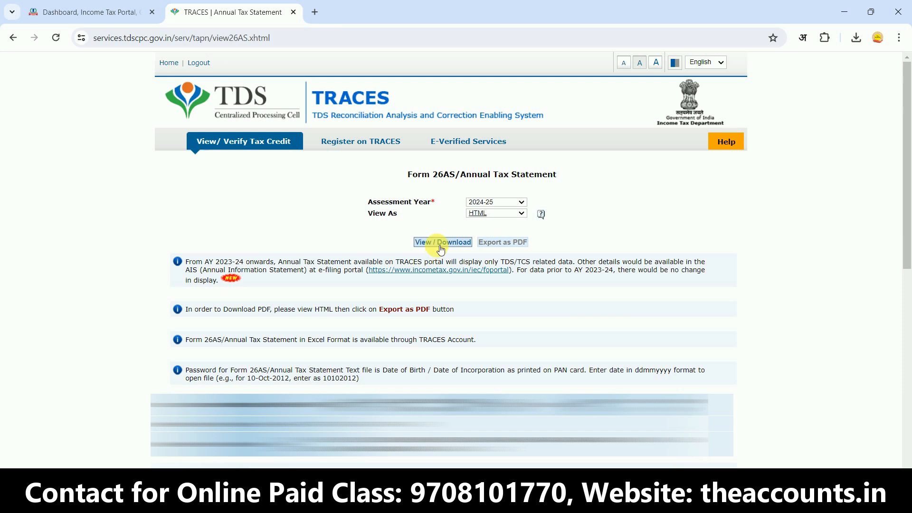
scroll(568, 219, "down", 10)
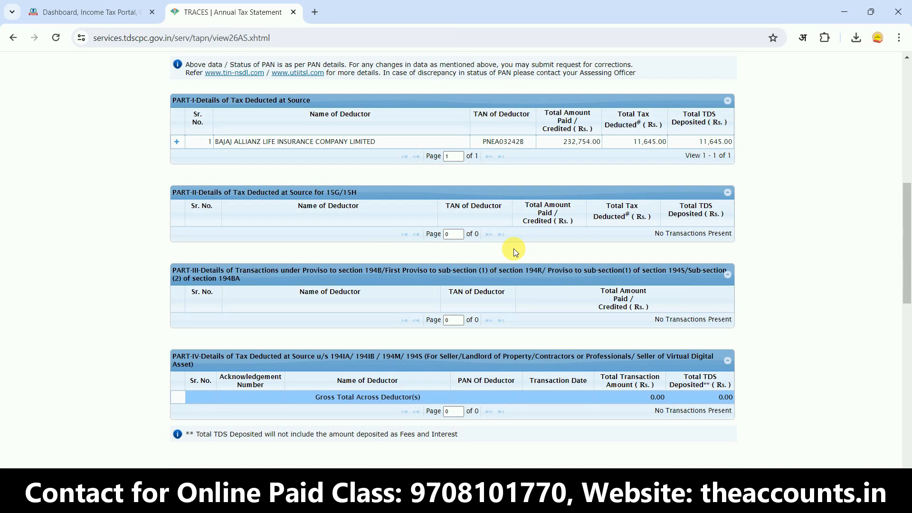
key("ctrl+w")
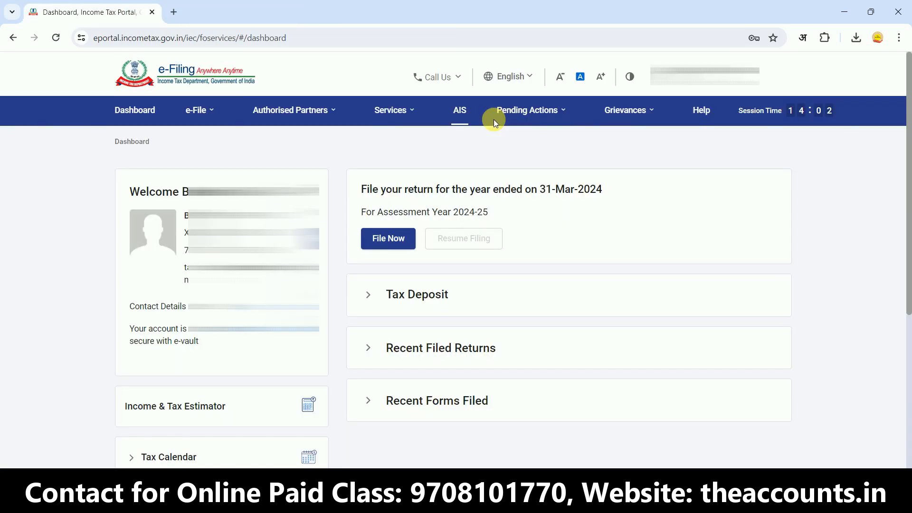
Start filing an income tax return for assessment year 2024-25 (Current A.Y.) in Online mode
mouse_move(192, 116)
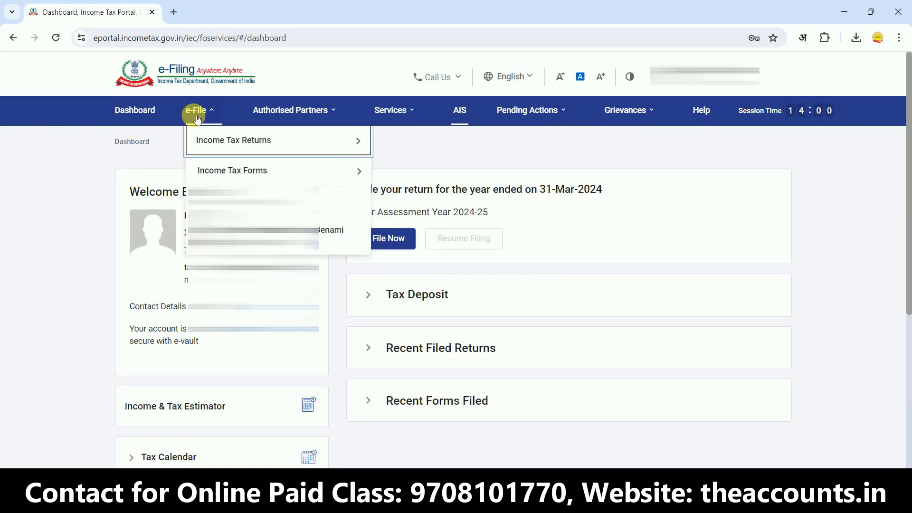
mouse_move(209, 143)
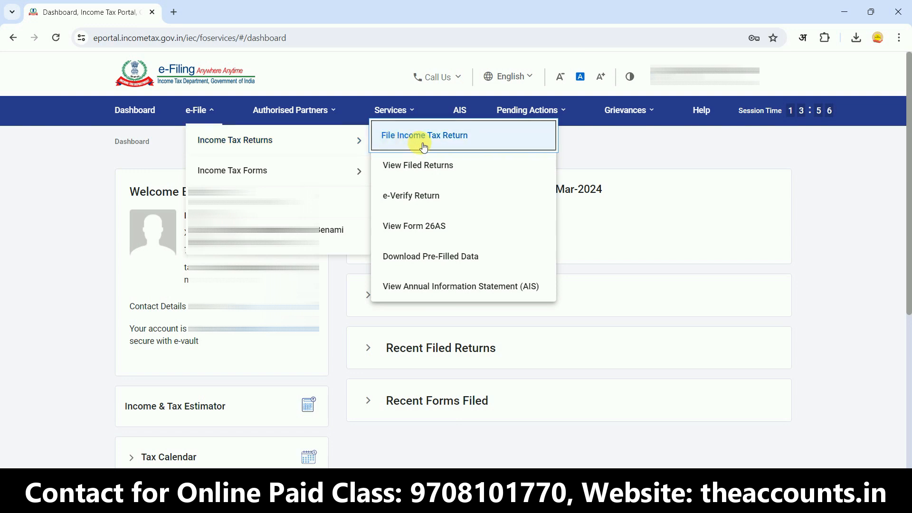
left_click(450, 148)
left_click(150, 252)
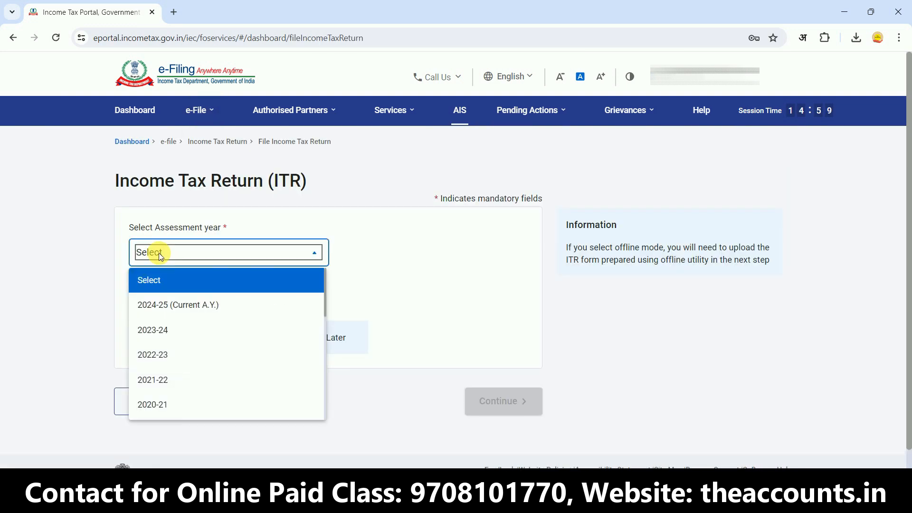
left_click(172, 306)
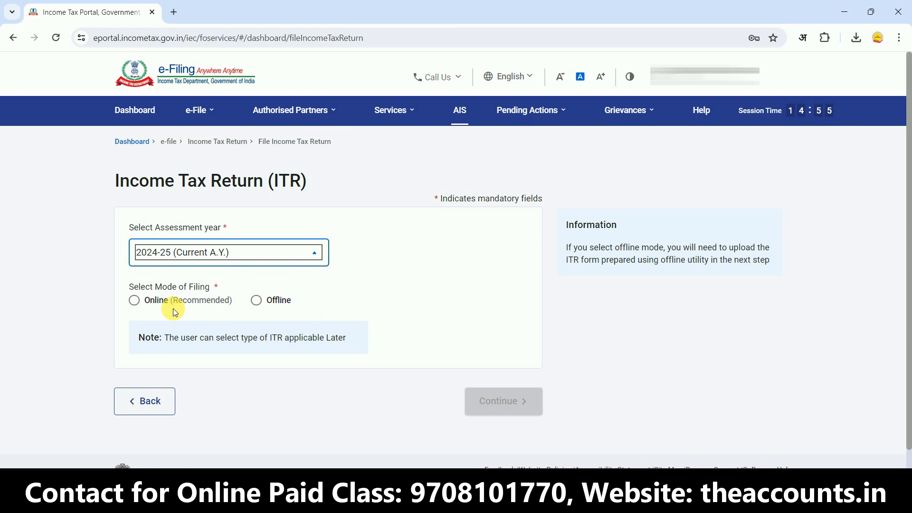
left_click(134, 299)
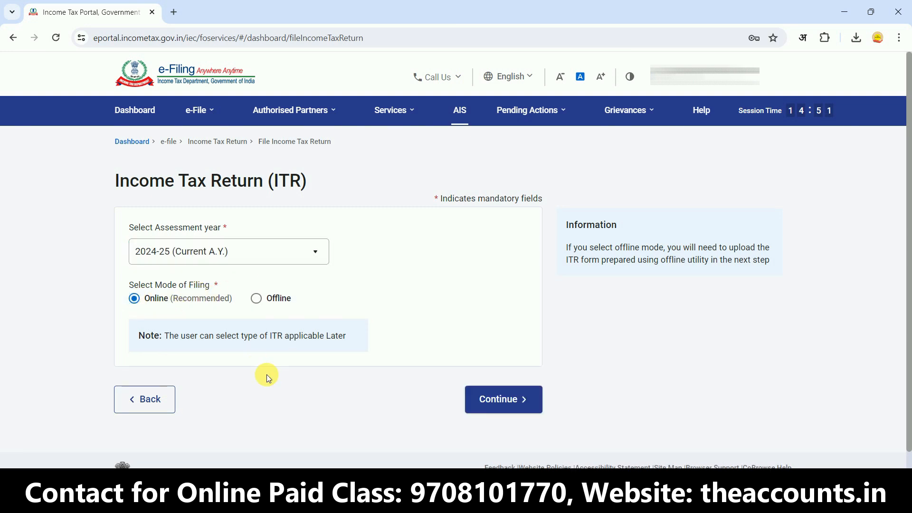
left_click(497, 403)
left_click(737, 373)
Set the filing status to Individual and proceed with the ITR-1 form
left_click(151, 279)
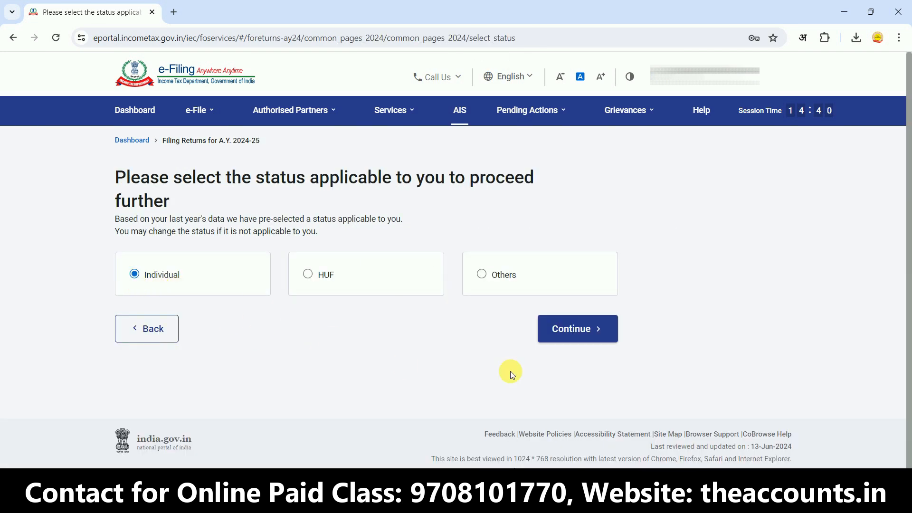
left_click(580, 335)
left_click(447, 292)
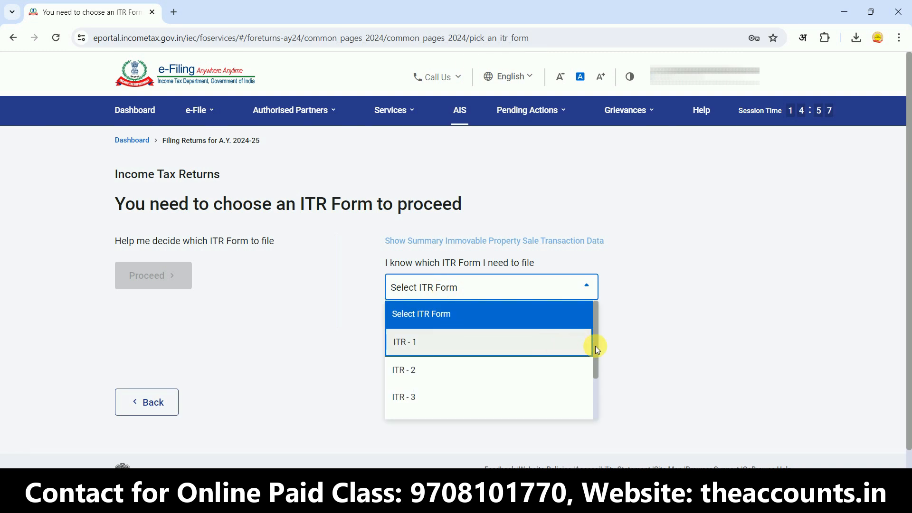
left_click(463, 342)
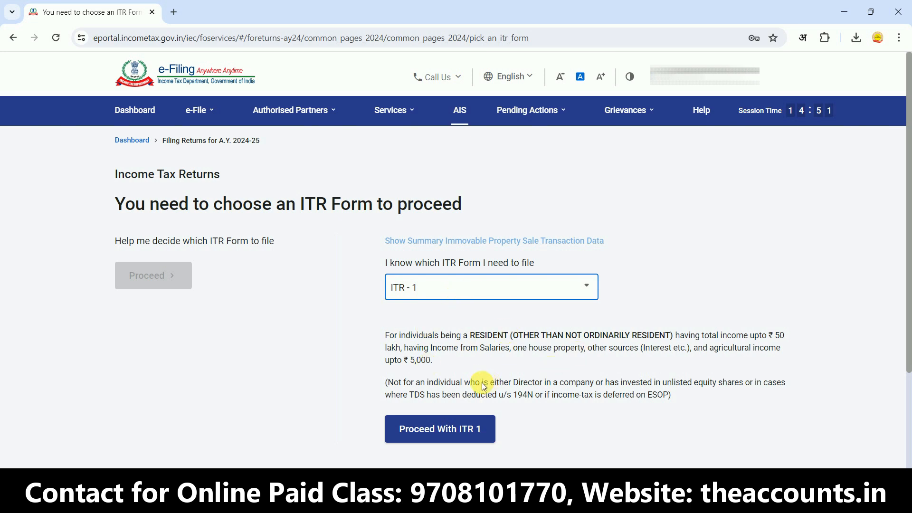
left_click(442, 430)
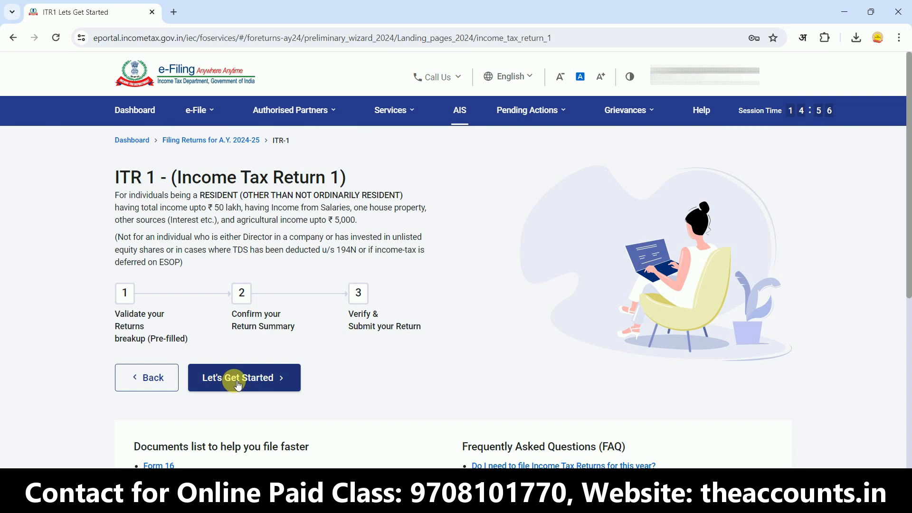
Get started with ITR-1 and give Others as the reason for filing the return
left_click(255, 385)
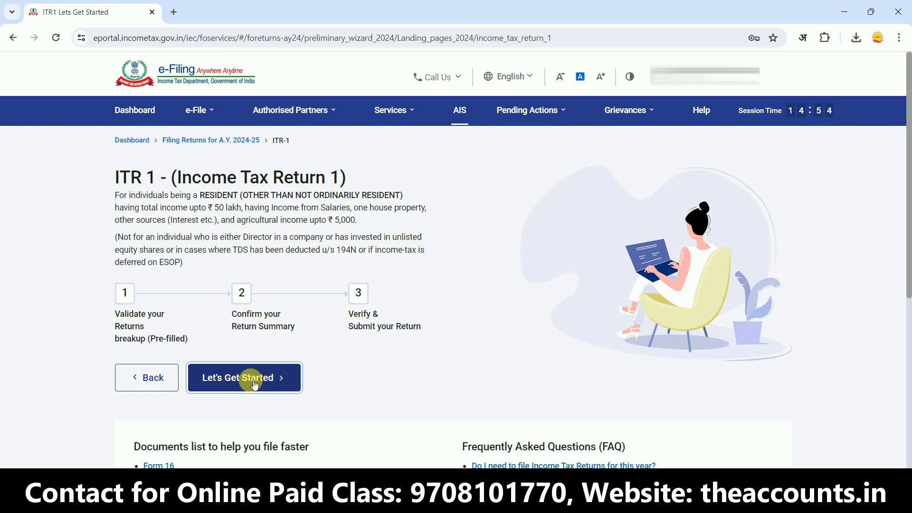
left_click(135, 387)
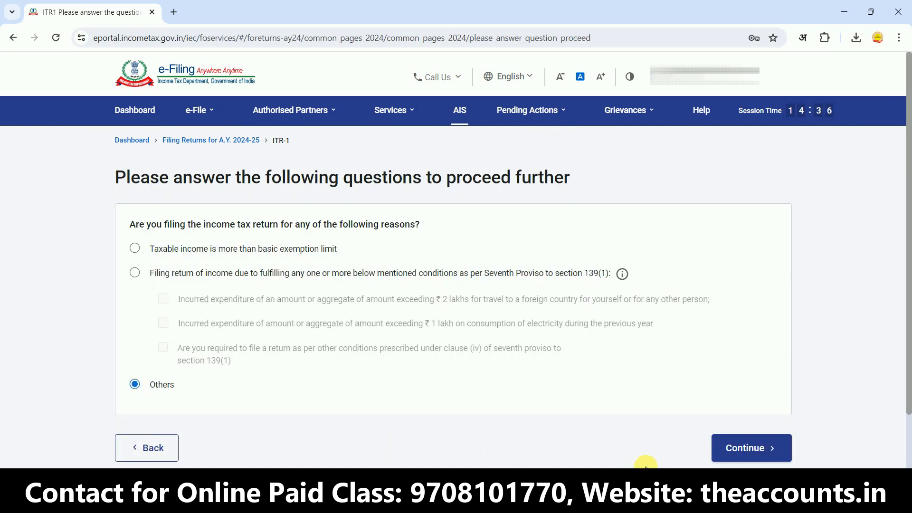
left_click(742, 447)
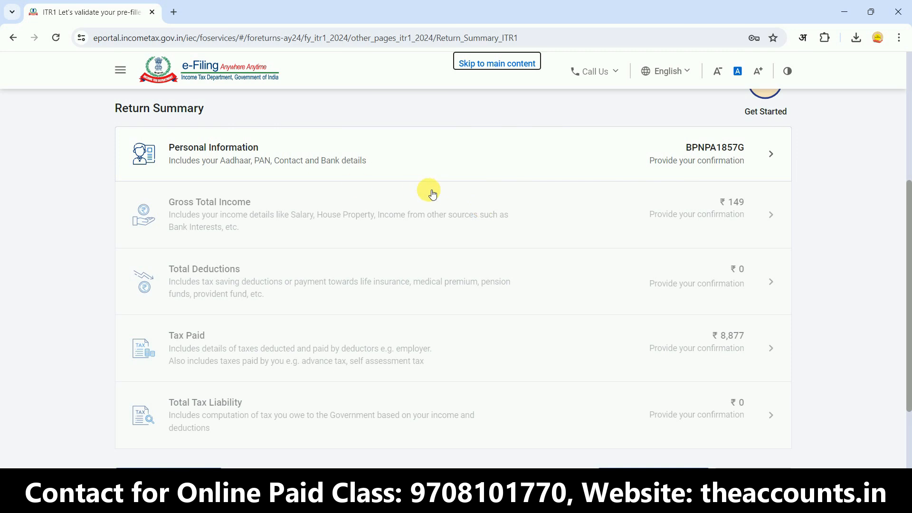
Open the Personal Information section and choose Public Sector Undertaking as the nature of employment
left_click(408, 154)
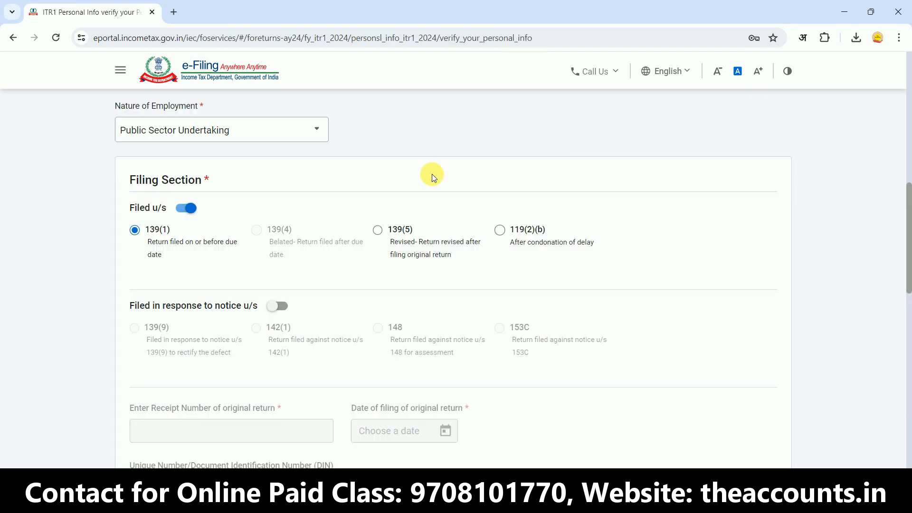
left_click(317, 134)
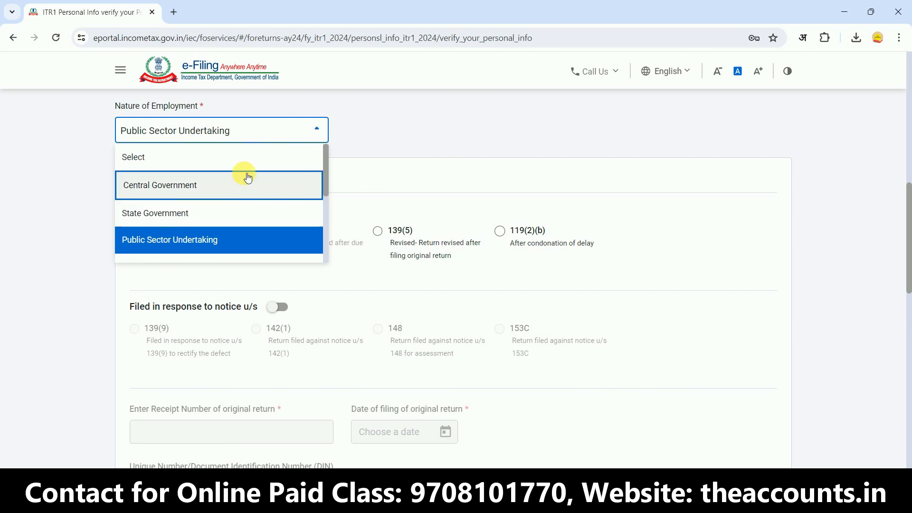
left_click(220, 238)
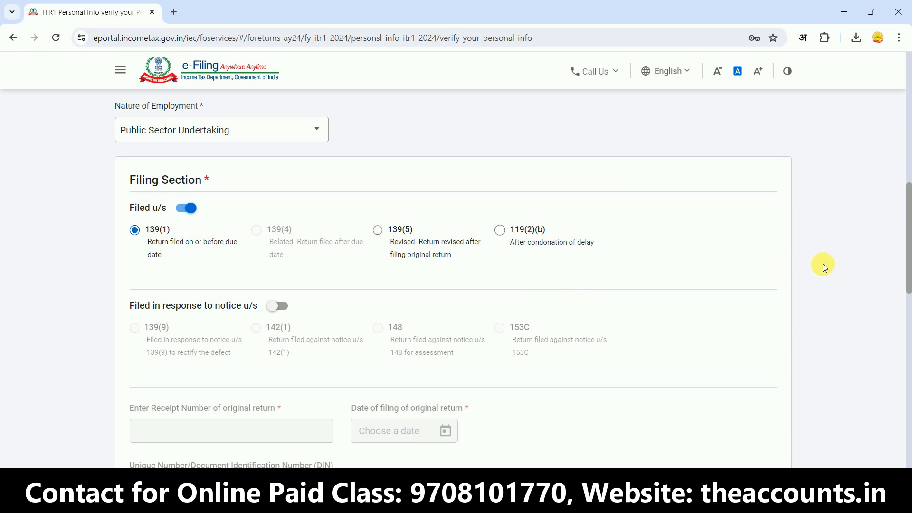
Review the filing section, tax regime choice and bank details, and confirm the Personal Information section
left_click_drag(909, 247, 908, 276)
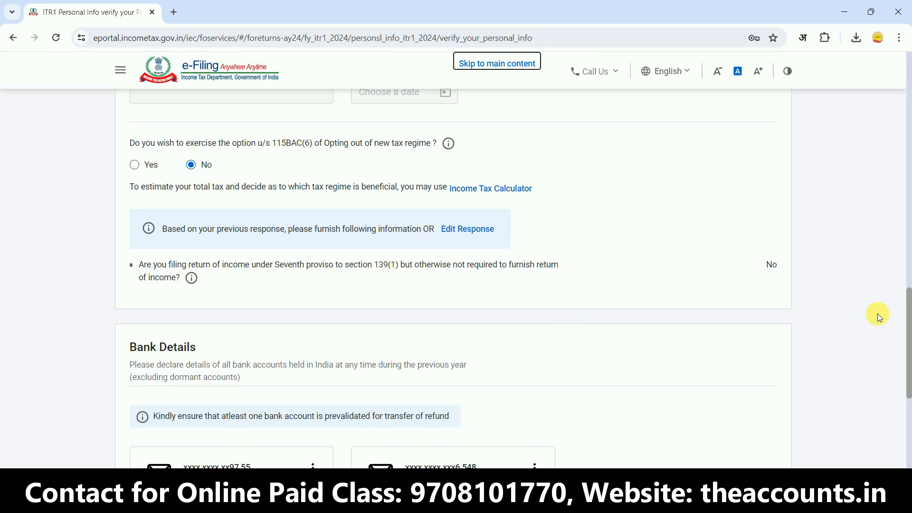
left_click_drag(902, 332, 906, 388)
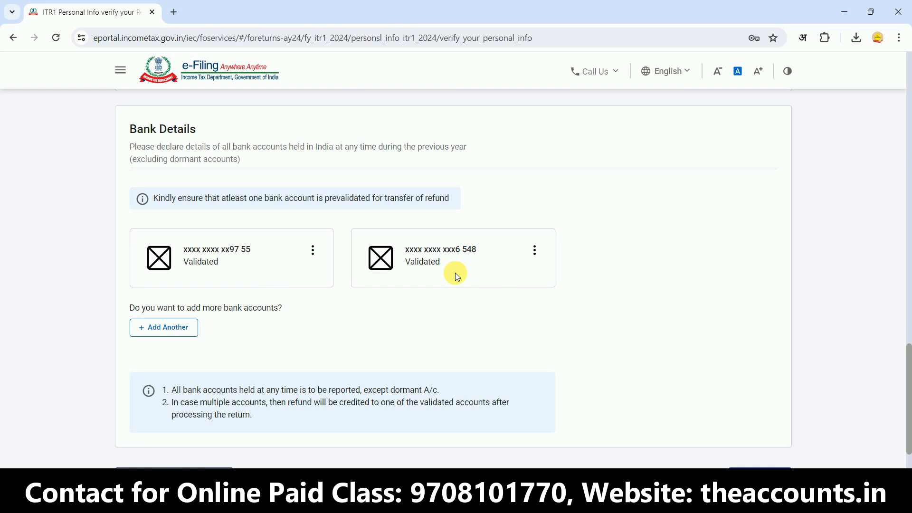
scroll(455, 272, "down", 2)
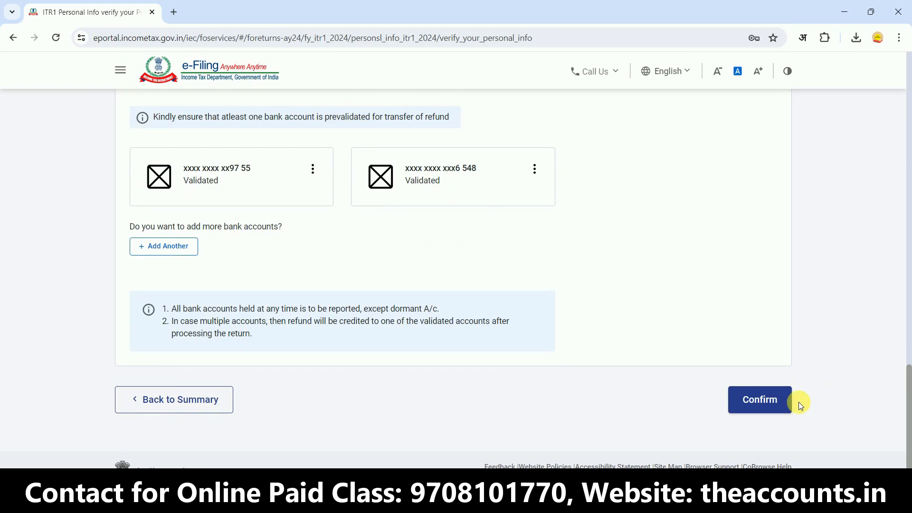
left_click(762, 403)
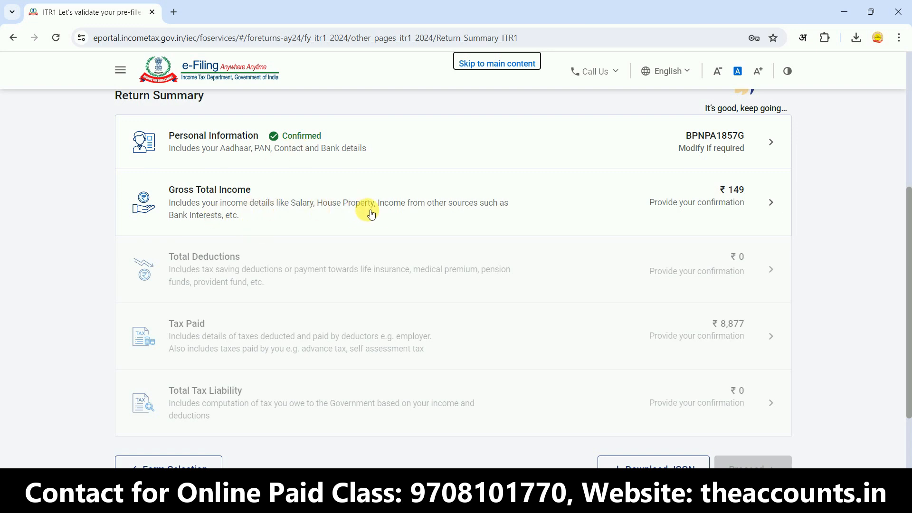
Open Gross Total Income, answer No to all three salary exemption questions, and continue to the income source details
left_click(415, 212)
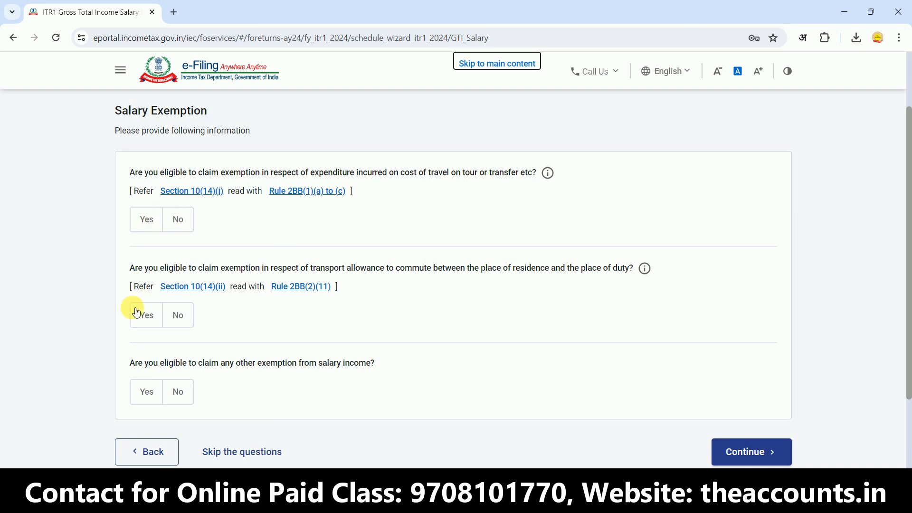
left_click(177, 229)
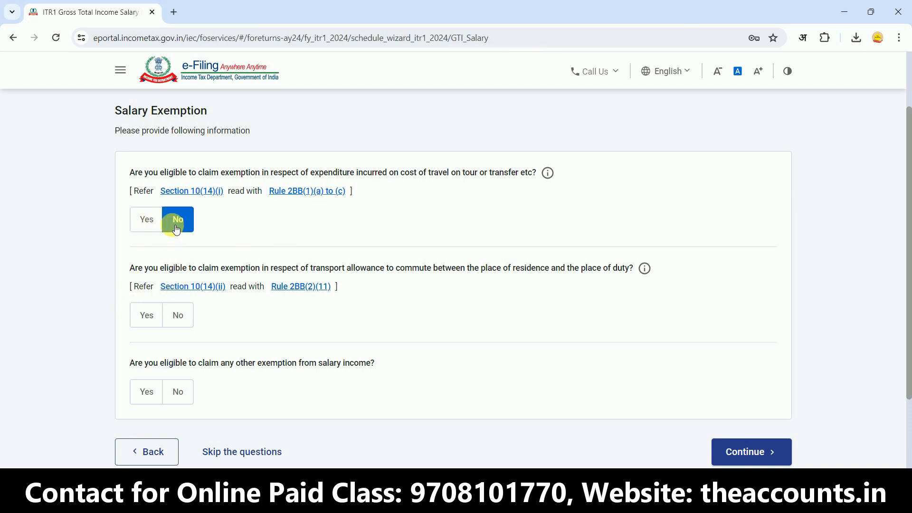
left_click(178, 317)
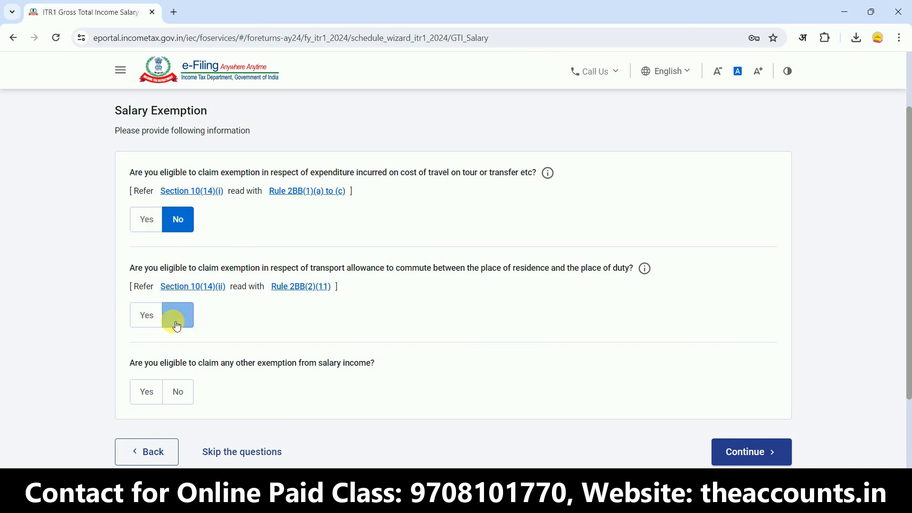
left_click(178, 395)
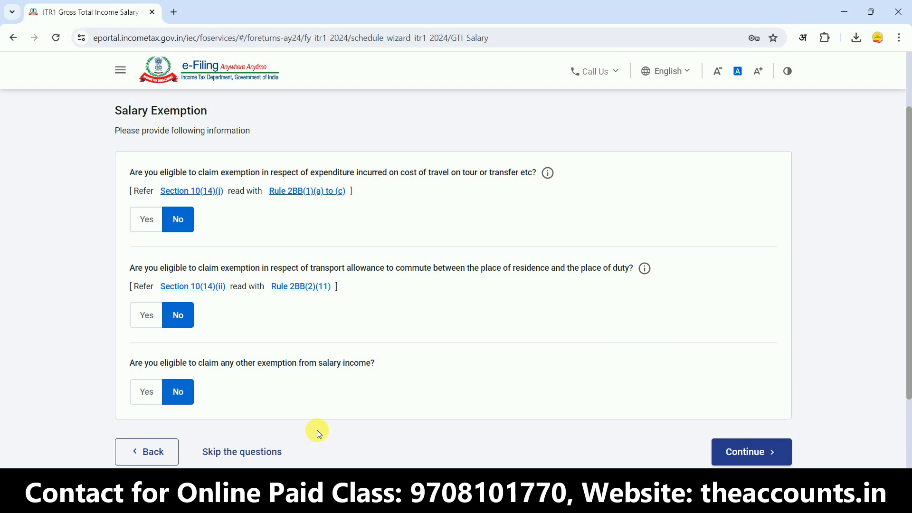
left_click(751, 458)
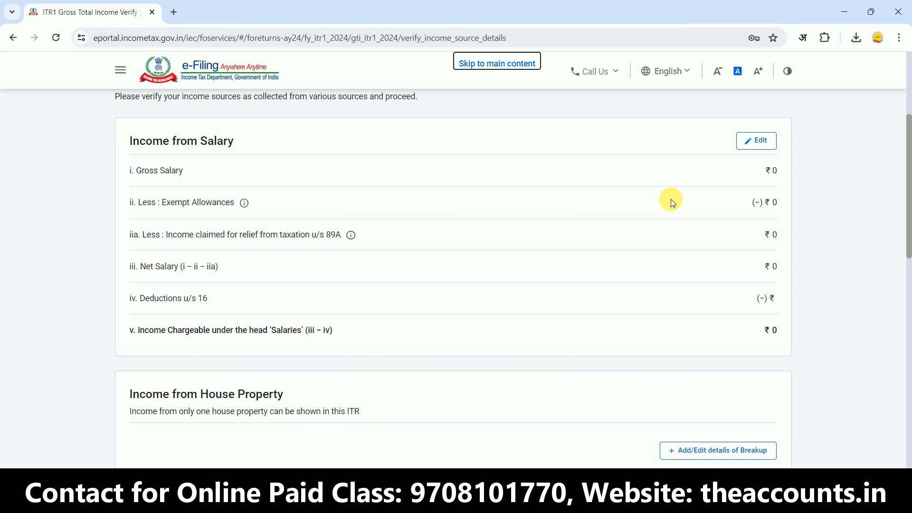
Add an Any other income of ₹2,32,754 under other sources with the description Received from Insurance Commission, and continue
left_click_drag(907, 240, 909, 290)
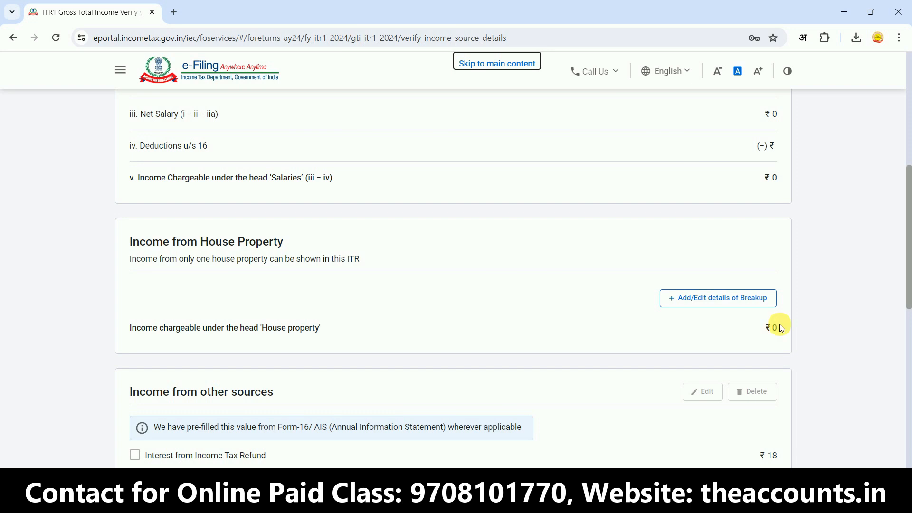
left_click_drag(909, 277, 908, 343)
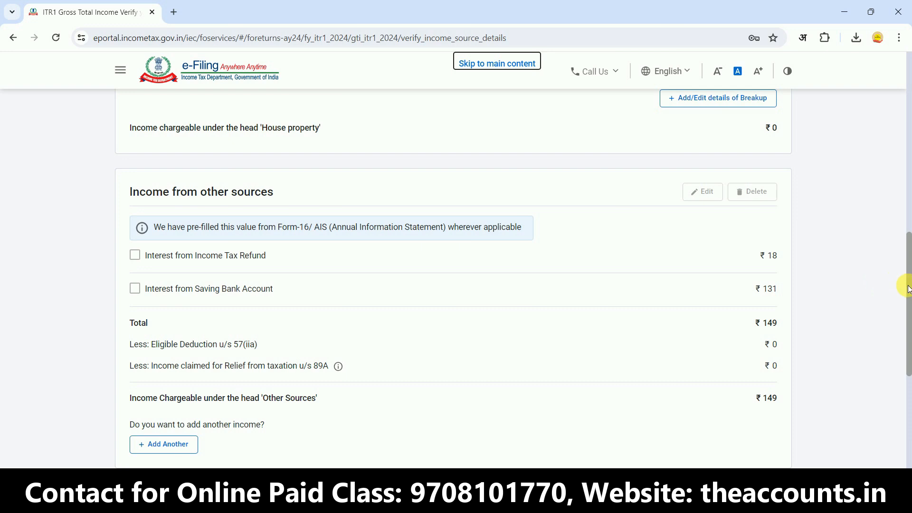
scroll(909, 302, "down", 2)
scroll(908, 302, "down", 2)
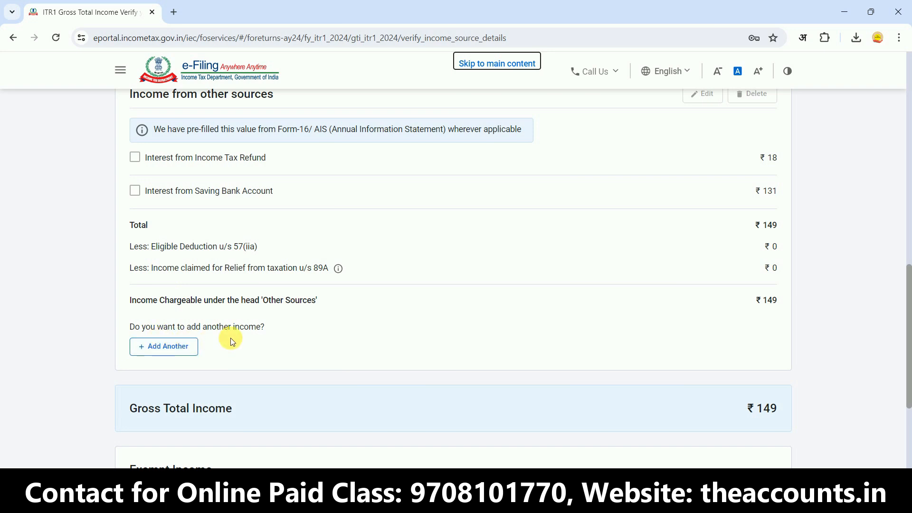
left_click(167, 354)
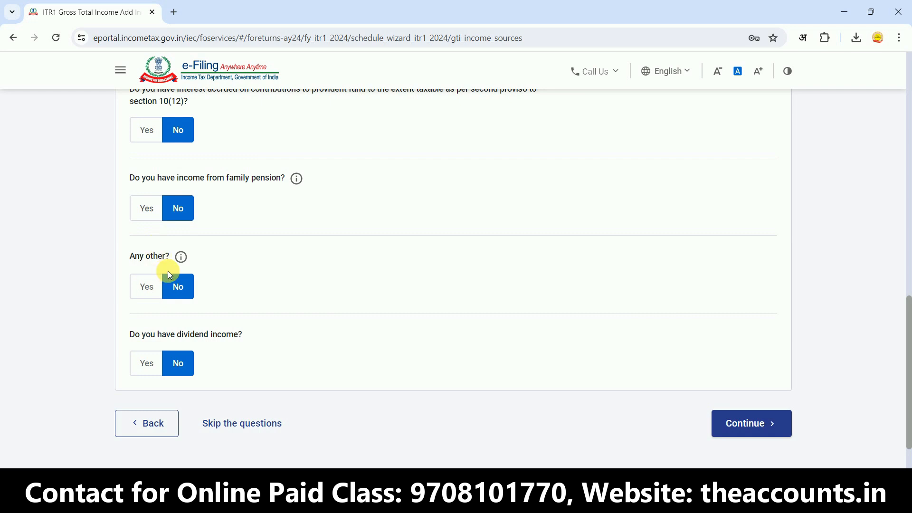
left_click(147, 287)
left_click(162, 328)
left_click(166, 330)
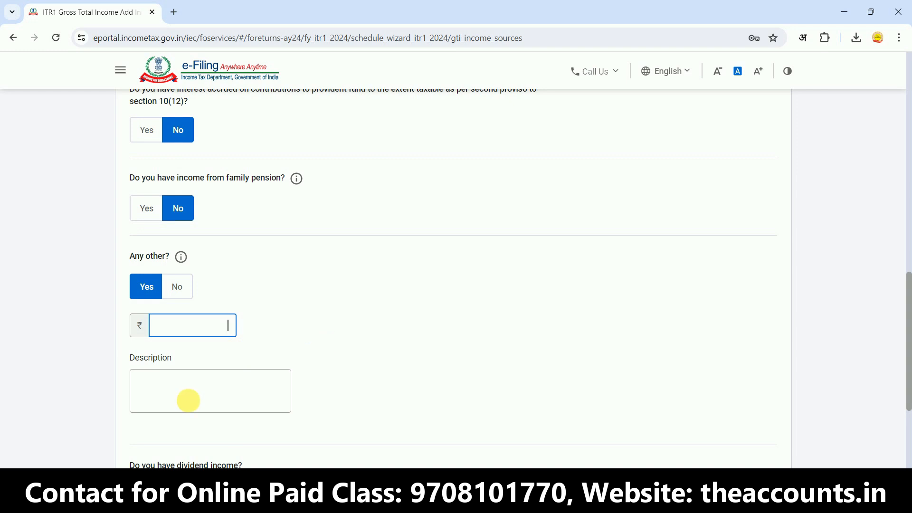
left_click(159, 401)
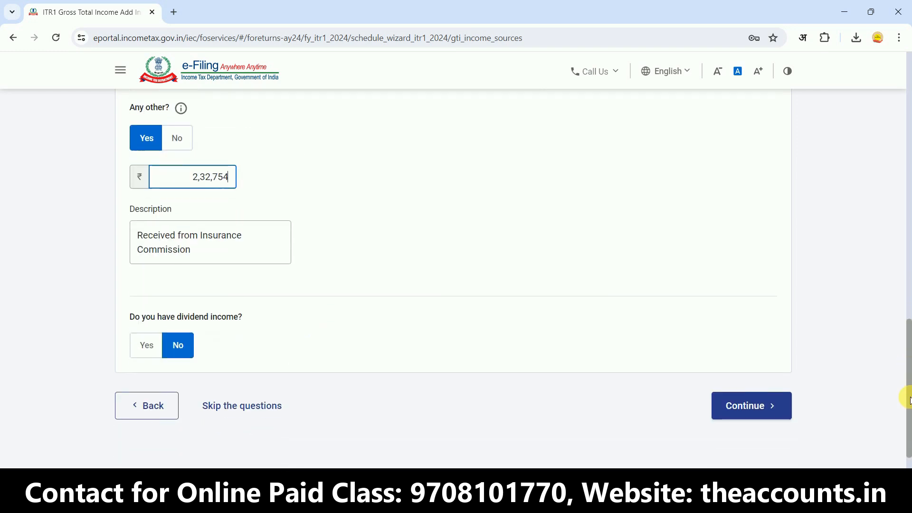
scroll(909, 400, "down", 1)
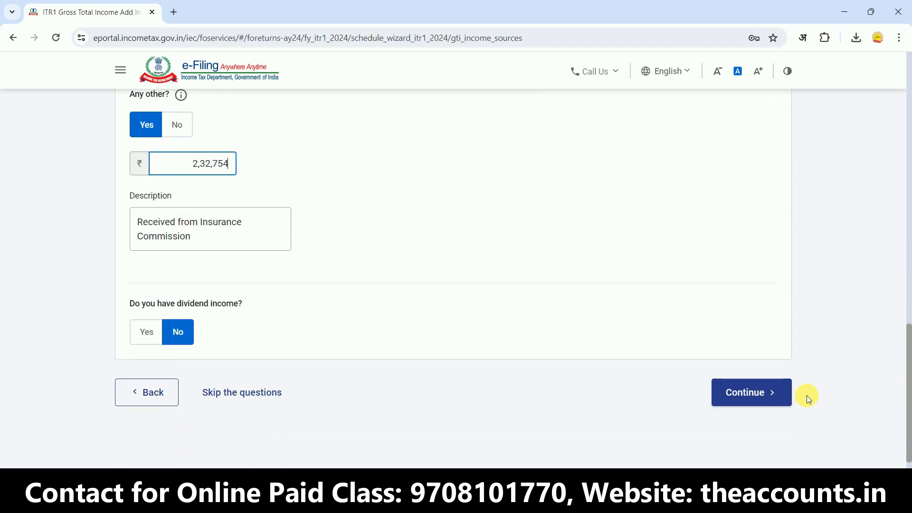
left_click(753, 402)
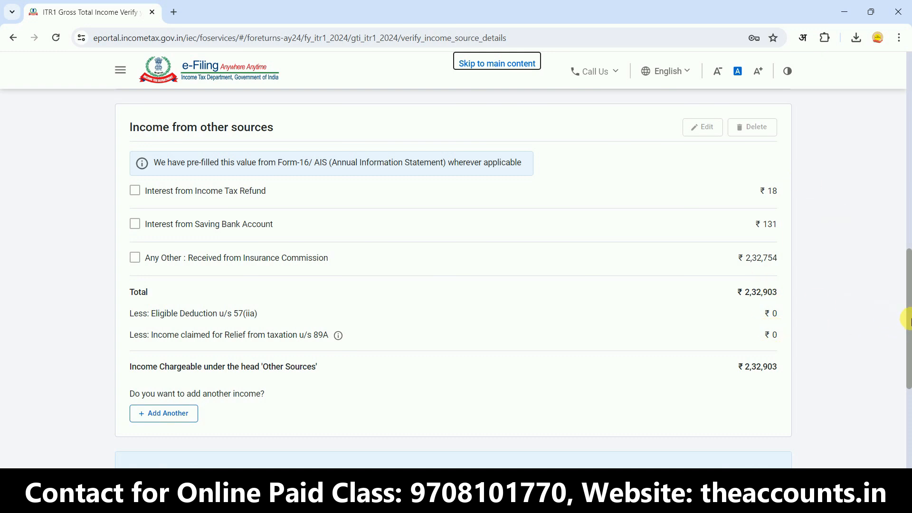
Review the income from other sources and confirm the Gross Total Income section
scroll(905, 380, "down", 2)
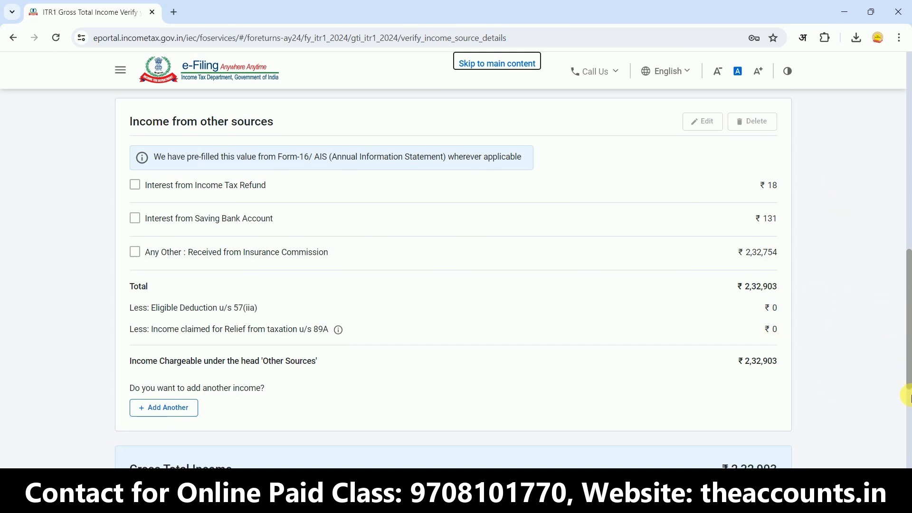
scroll(907, 401, "down", 3)
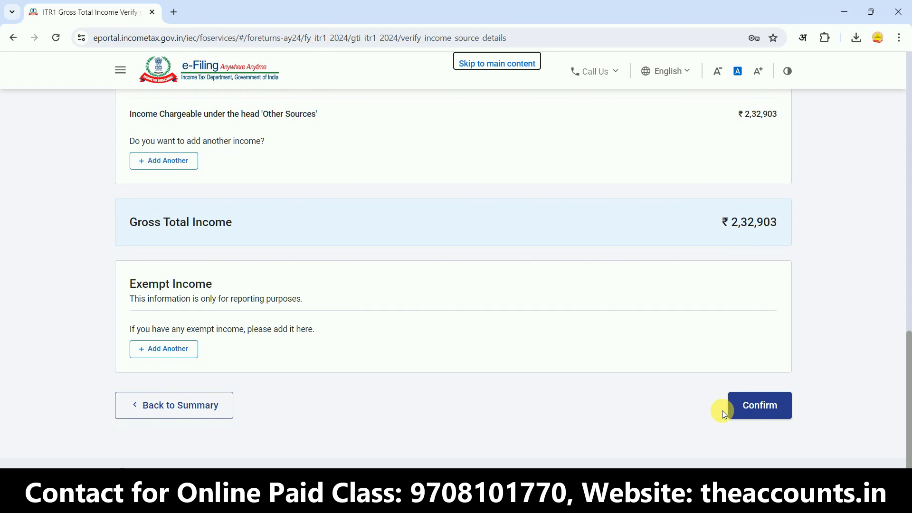
left_click(734, 404)
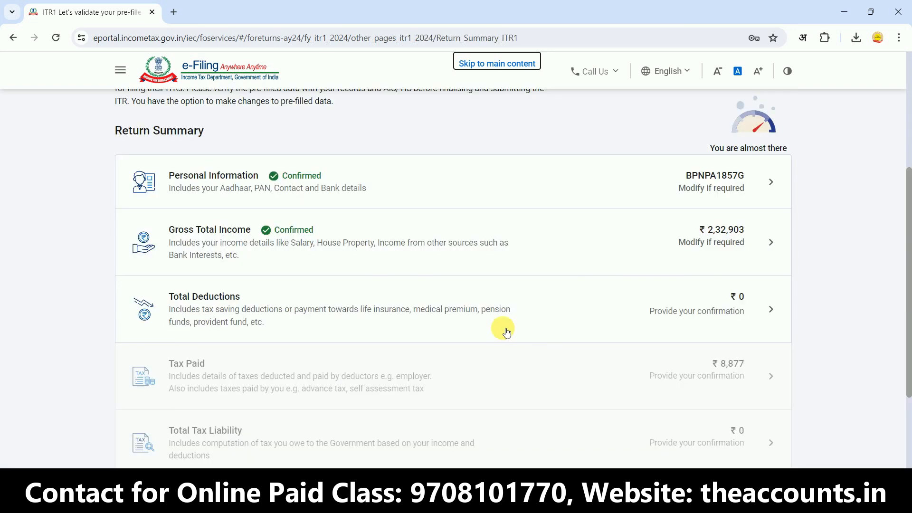
Open Total Deductions, answer No to the 80CCD(2) pension contribution question, and confirm the deductions
left_click(241, 313)
scroll(908, 180, "down", 2)
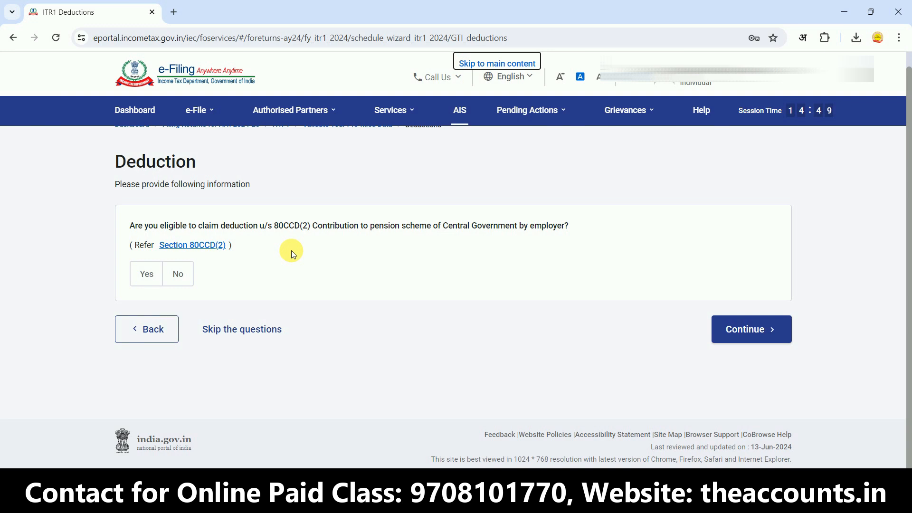
left_click(178, 274)
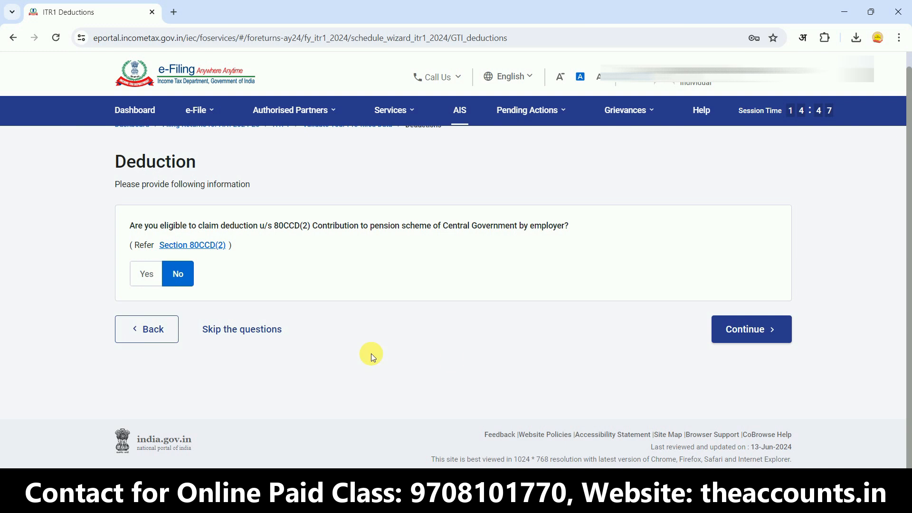
left_click(751, 330)
left_click_drag(902, 320, 902, 386)
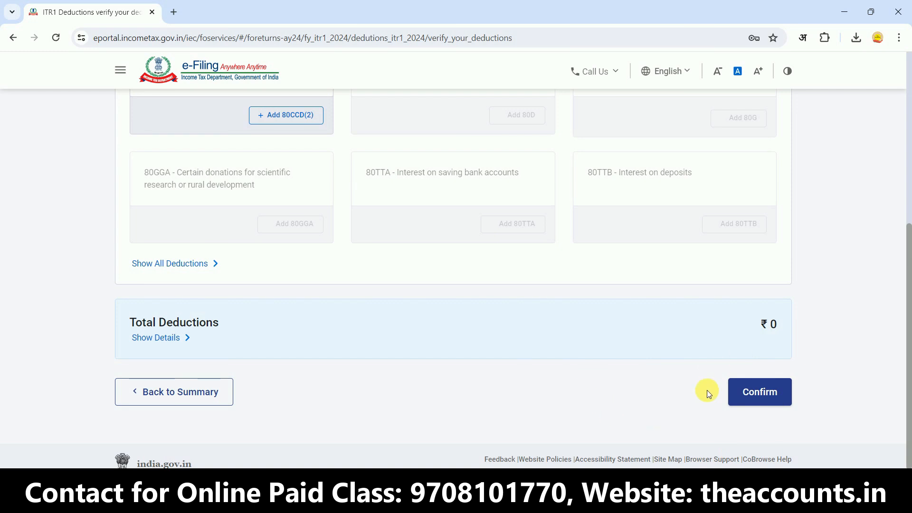
left_click(754, 399)
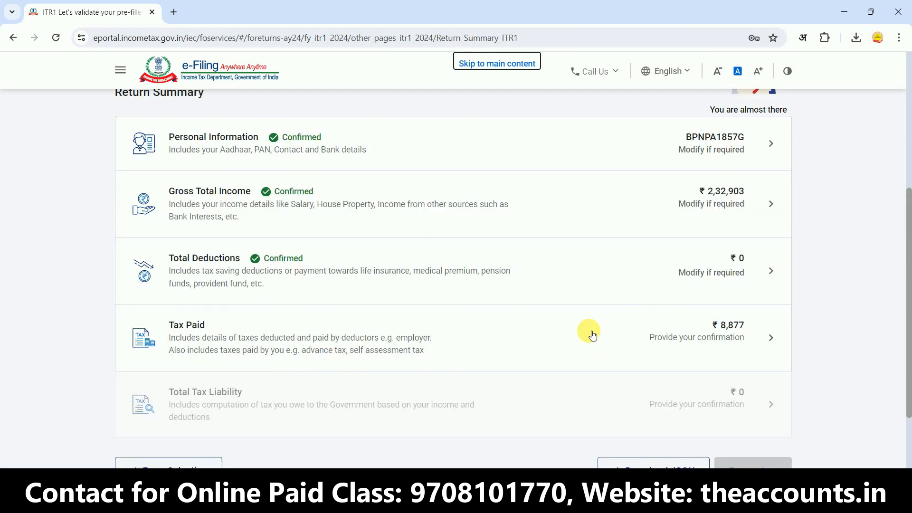
Review and confirm the Tax Paid and Total Tax Liability sections of the return summary
left_click(326, 346)
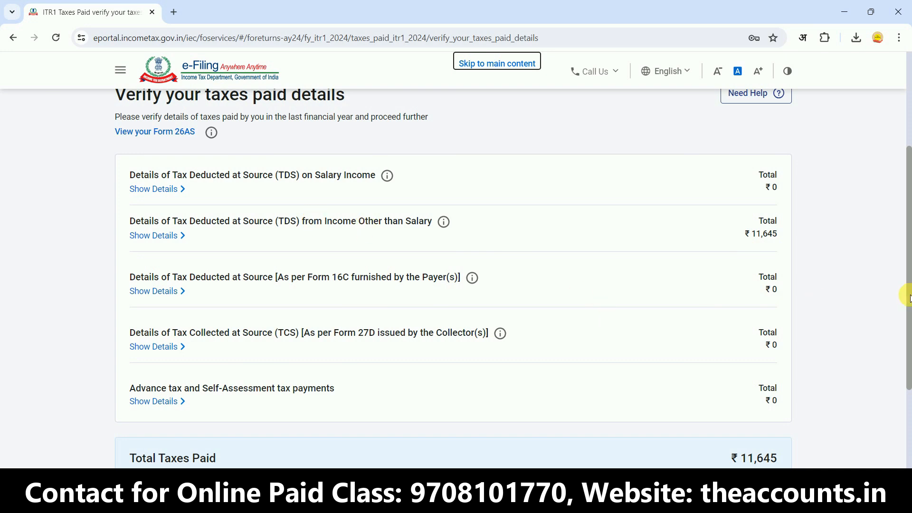
left_click_drag(908, 296, 910, 382)
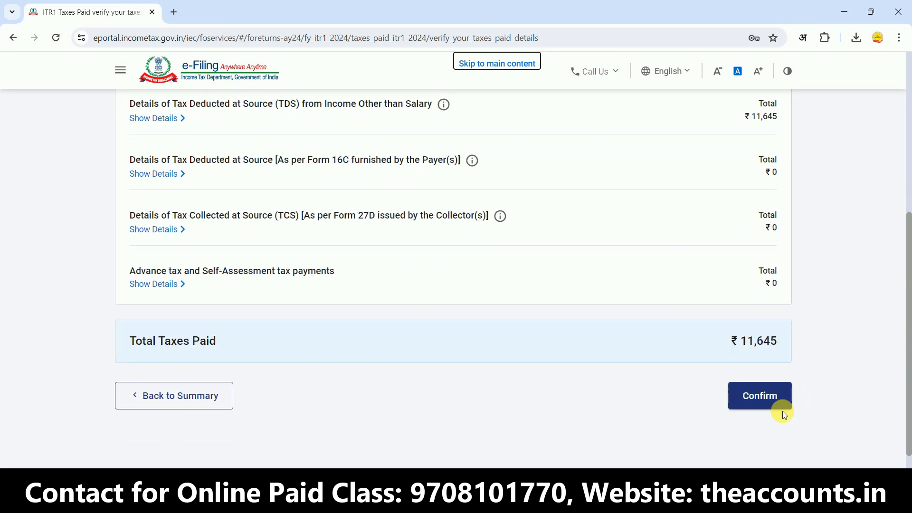
left_click(758, 399)
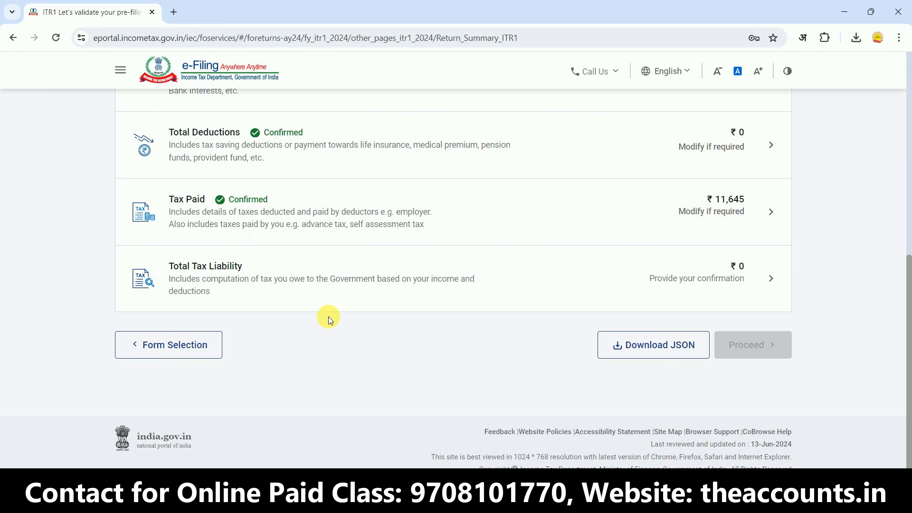
left_click(286, 285)
left_click_drag(909, 364, 908, 436)
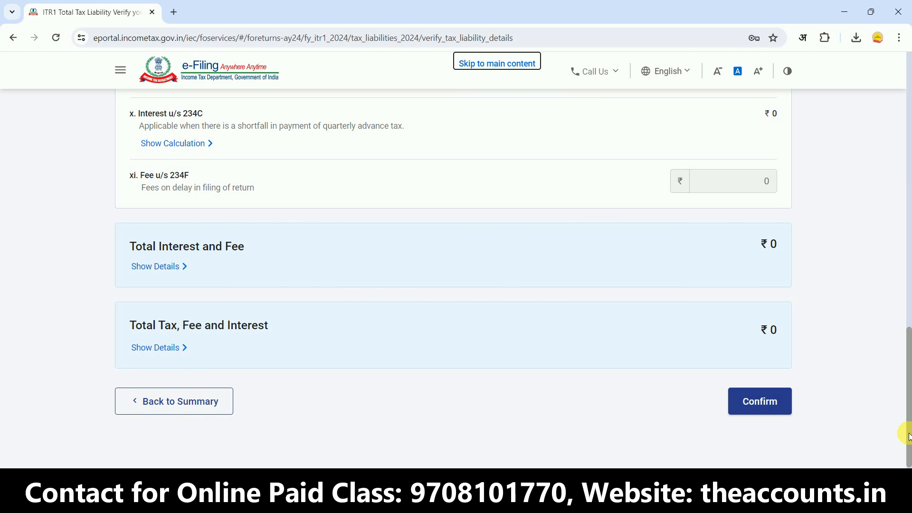
left_click(759, 403)
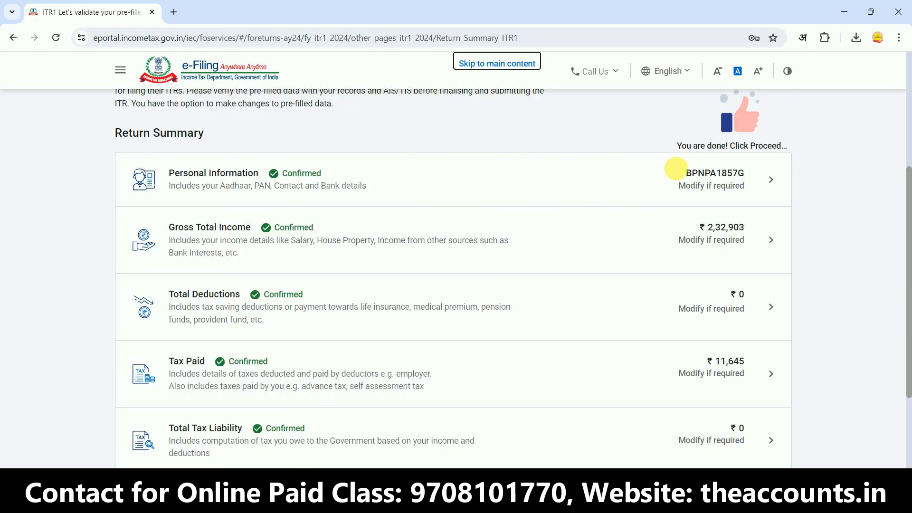
Proceed from the return summary to the tax summary and review the tax calculation and refund amount
left_click_drag(908, 260, 908, 313)
left_click(753, 401)
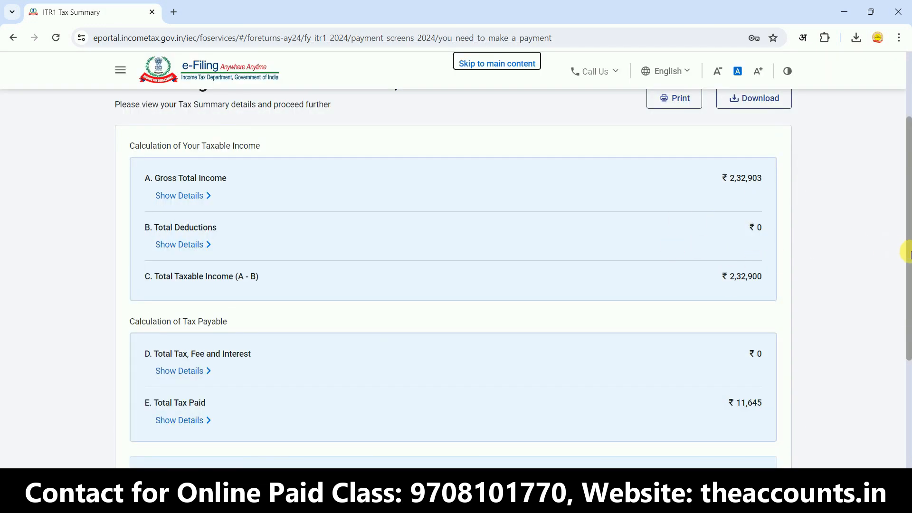
left_click_drag(908, 252, 908, 304)
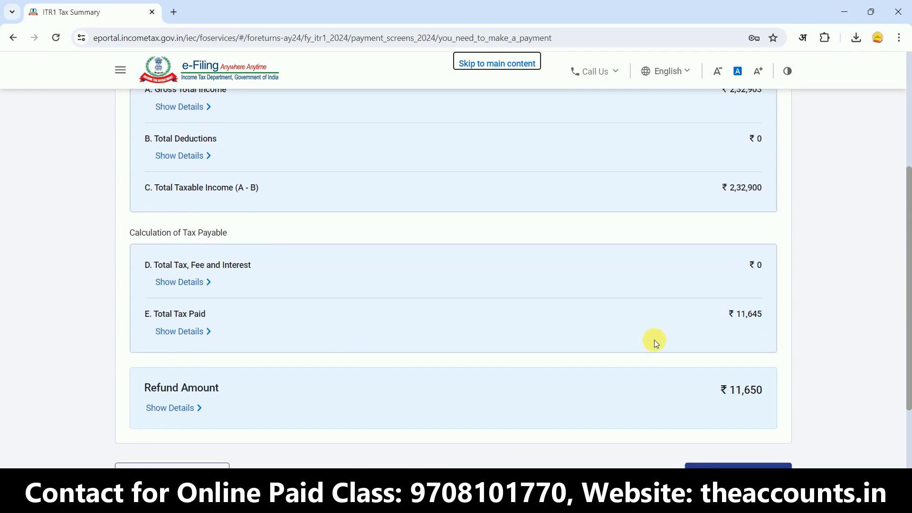
left_click_drag(907, 346, 907, 392)
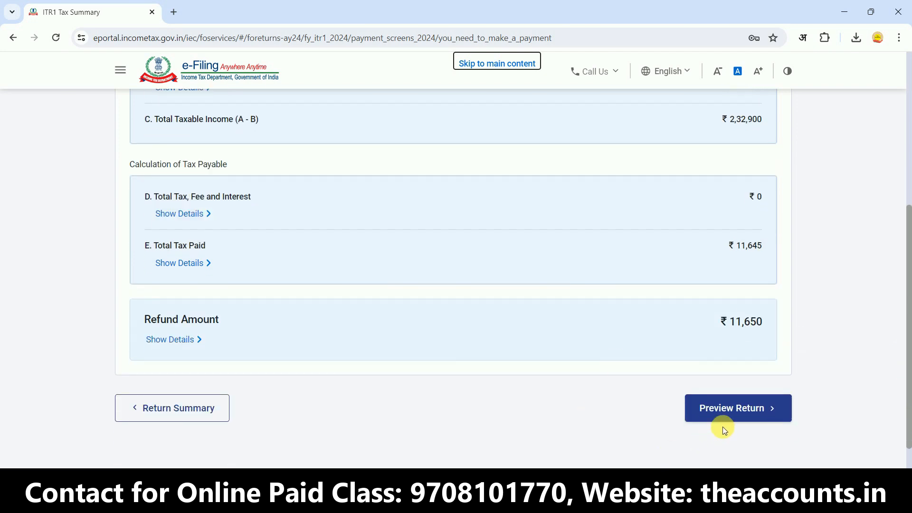
Accept the declaration for the return preview, and send the previewed return for validation
left_click(726, 414)
left_click(135, 131)
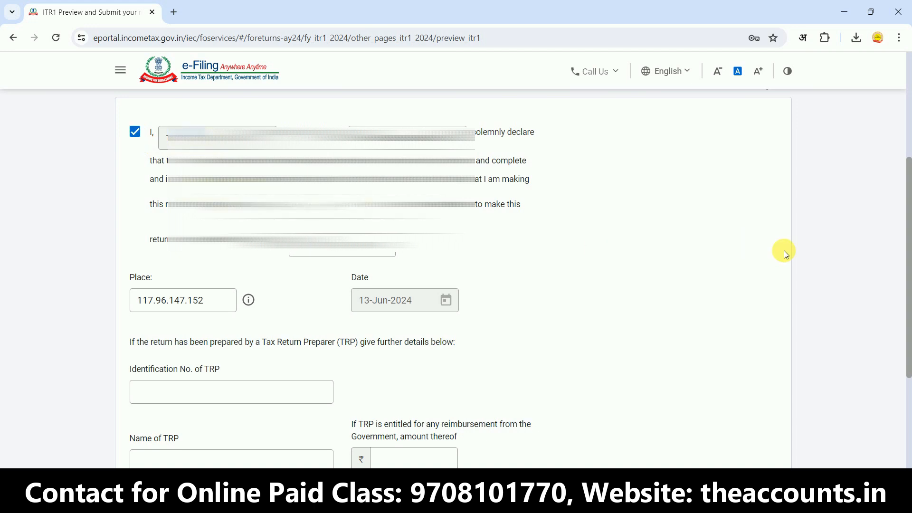
scroll(778, 354, "down", 3)
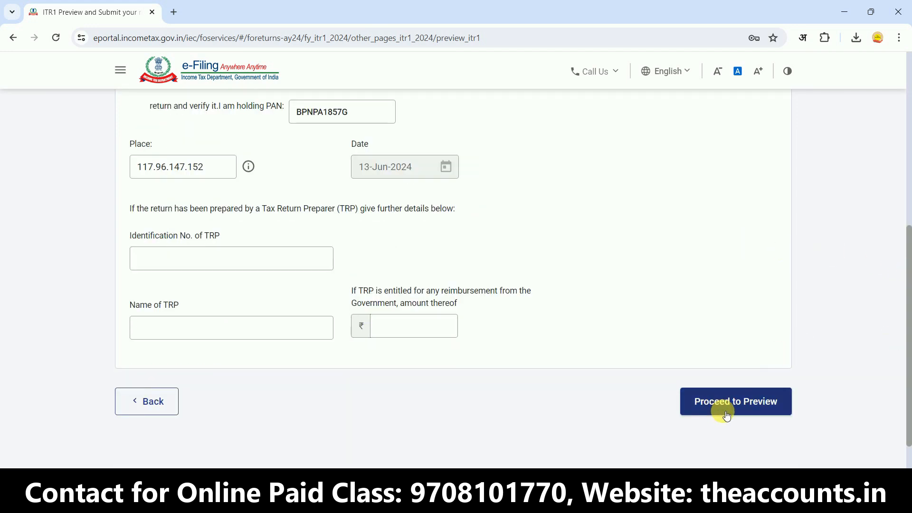
left_click(744, 402)
left_click_drag(909, 138, 909, 456)
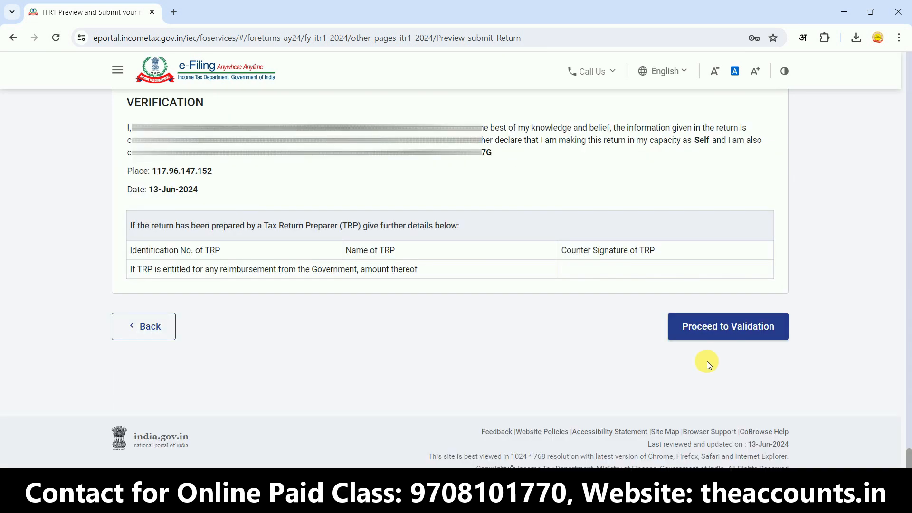
left_click(721, 328)
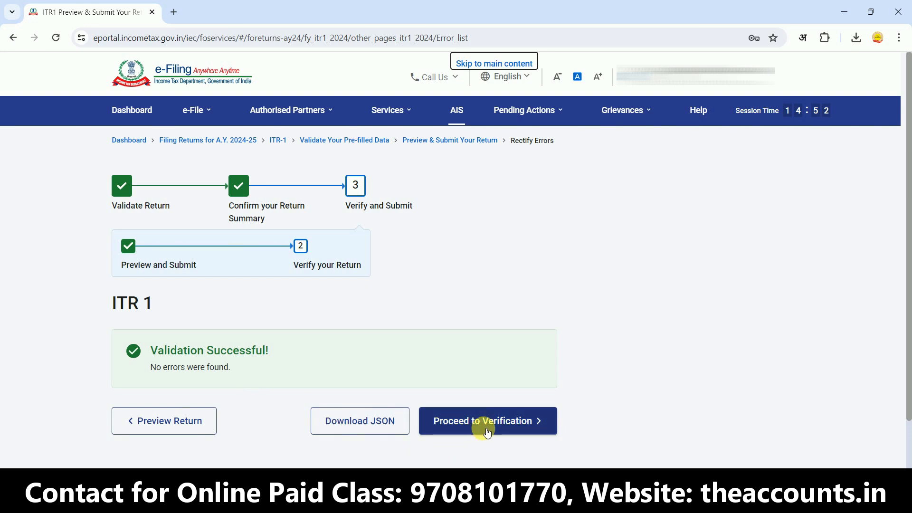
Proceed to verification of the return and choose e-Verify Now as the verification method
left_click(501, 428)
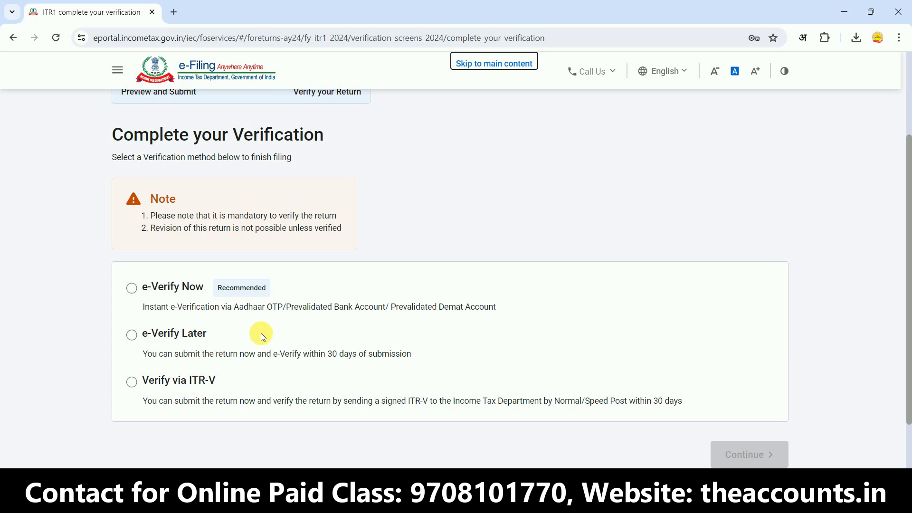
left_click(132, 289)
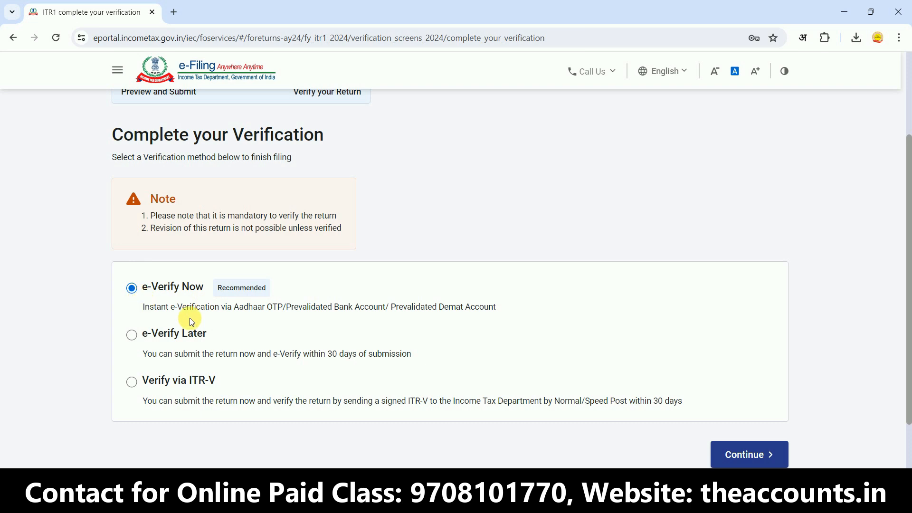
left_click(744, 456)
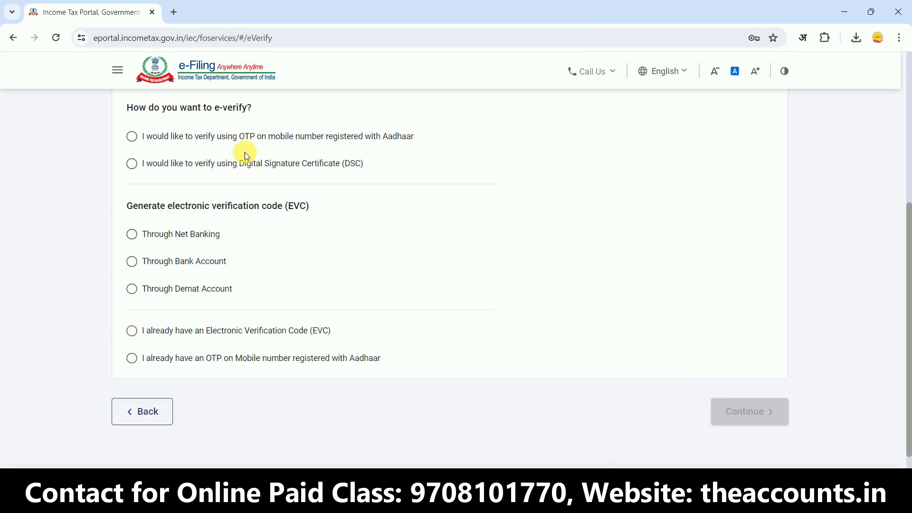
Choose e-verification by OTP on the Aadhaar-registered mobile number, agree to validate the Aadhaar details, and generate the OTP
left_click(131, 136)
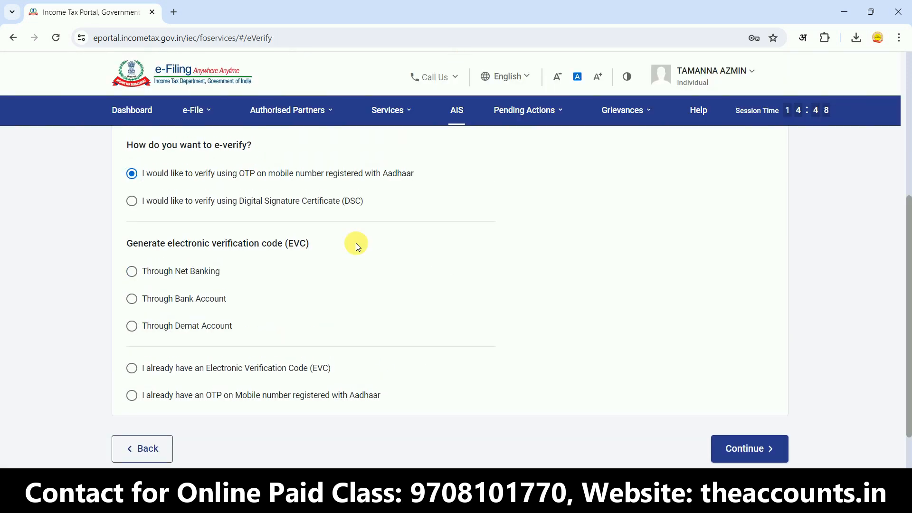
left_click(743, 418)
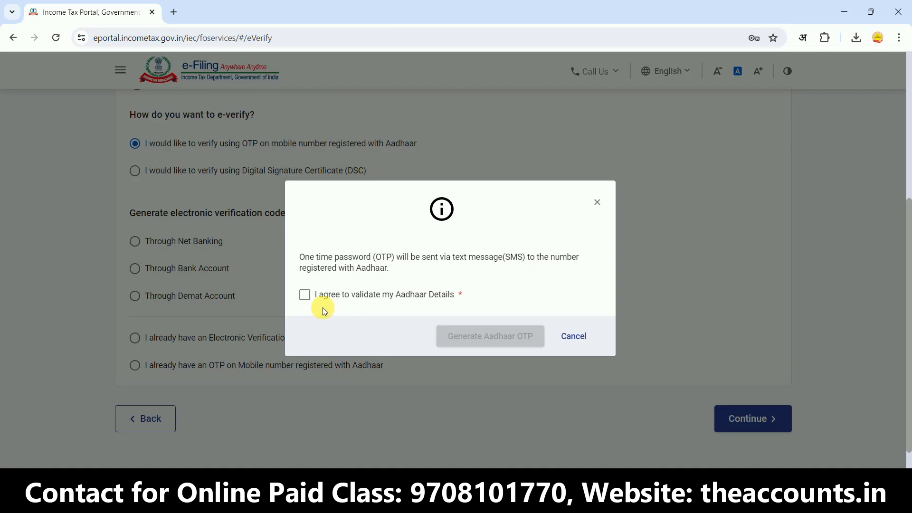
left_click(305, 295)
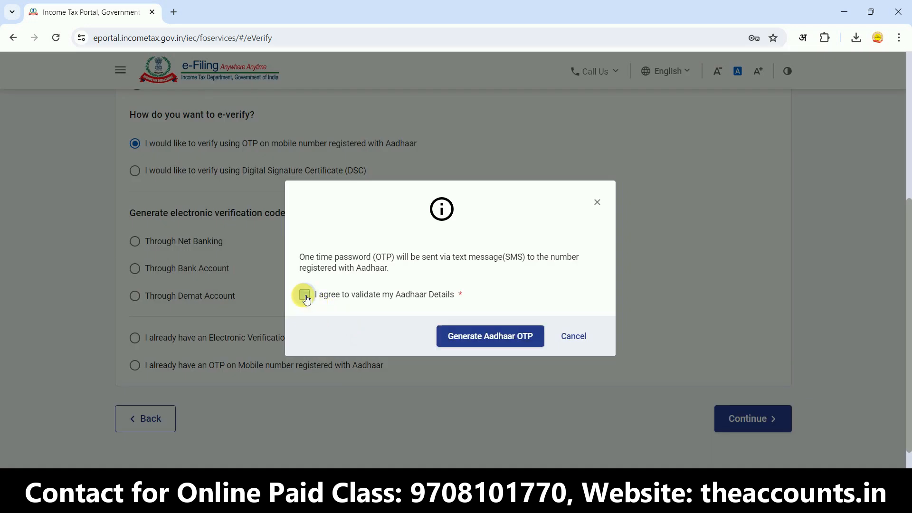
left_click(496, 347)
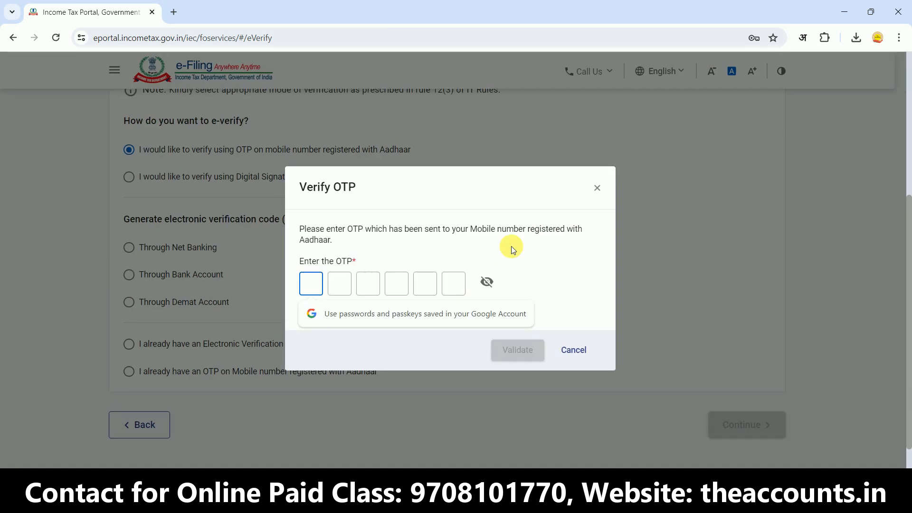